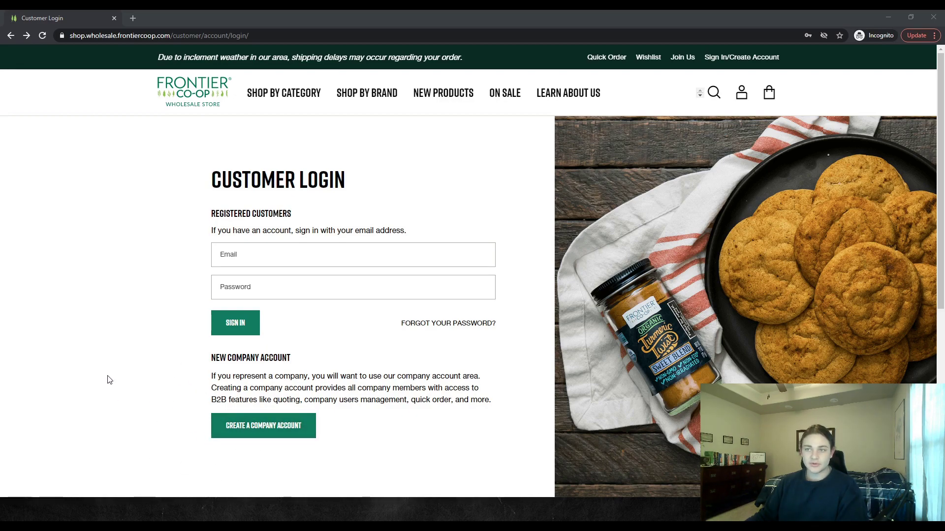
Start a new company account and compare the activation fee and merchandise surcharge of the two membership types.
left_click(279, 427)
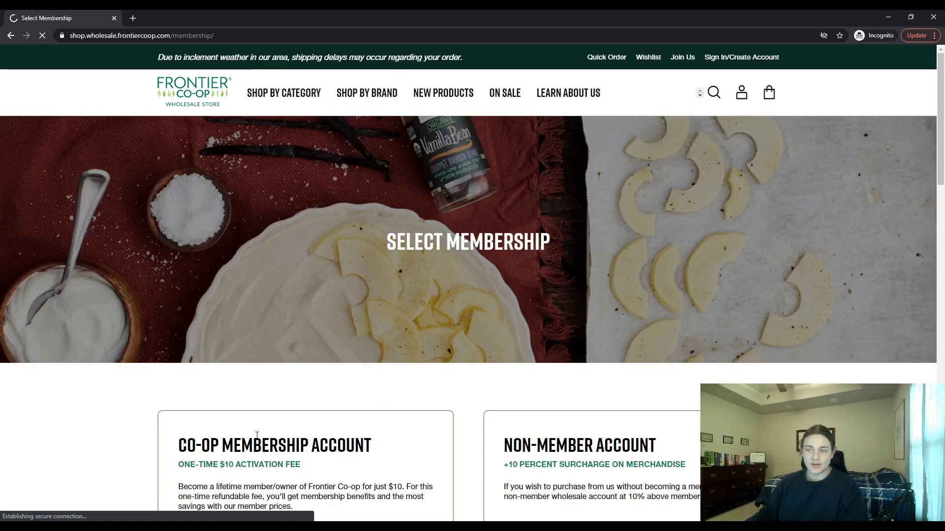
scroll(331, 429, "down", 3)
scroll(342, 359, "down", 8)
scroll(353, 293, "up", 3)
mouse_move(186, 200)
left_mouse_down()
mouse_move(330, 236)
mouse_move(180, 217)
left_mouse_up()
left_click(331, 230)
left_click(294, 215)
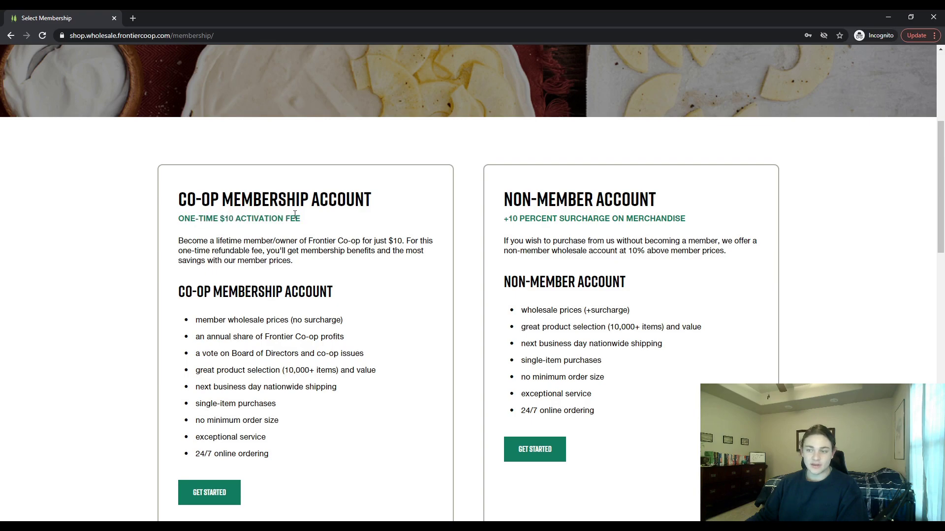
left_click_drag(505, 218, 685, 220)
left_click(692, 222)
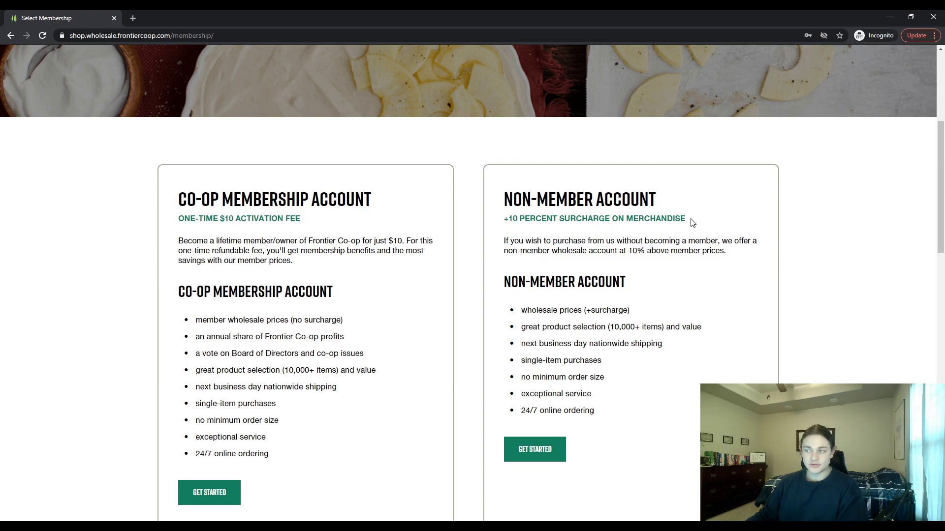
Review the benefits listed for the co-op membership account against those of the non-member account.
scroll(232, 216, "down", 2)
scroll(255, 216, "up", 2)
scroll(296, 241, "down", 2)
left_click_drag(199, 101, 339, 240)
left_click(366, 272)
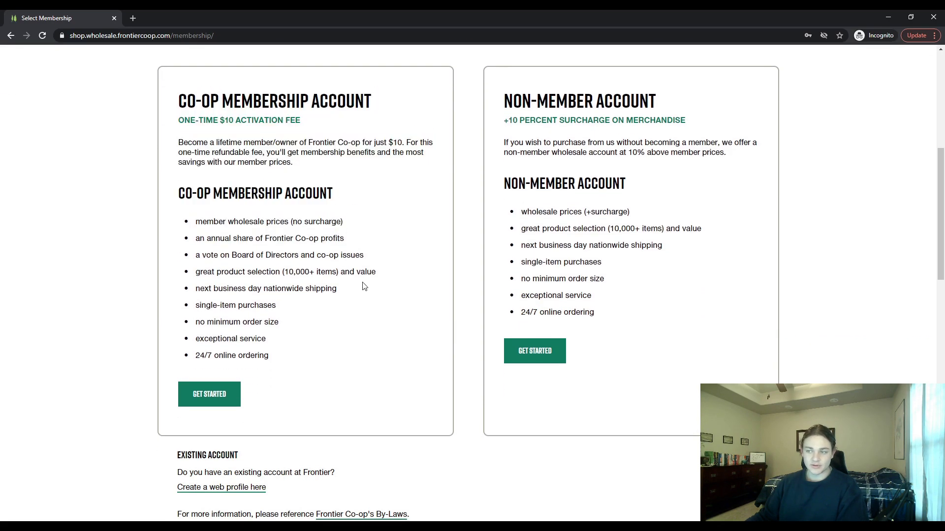
left_click_drag(273, 361, 191, 180)
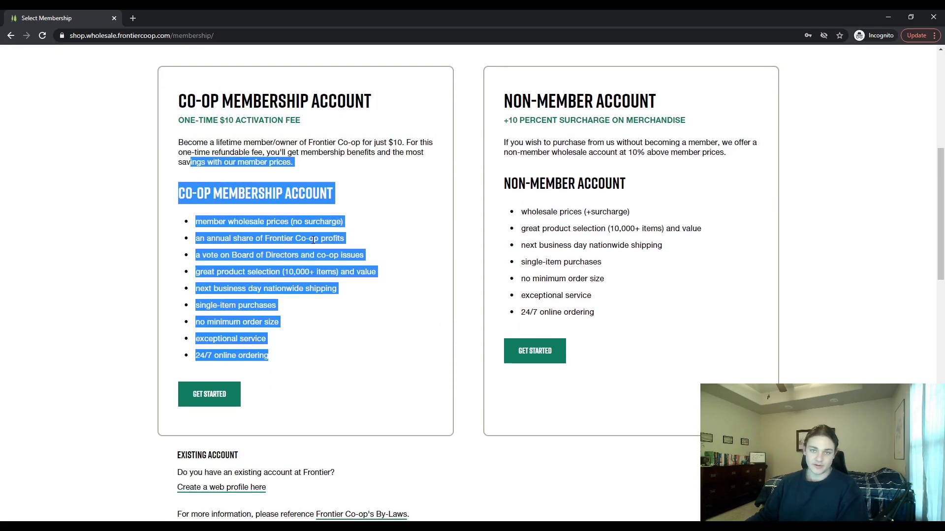
left_click(332, 332)
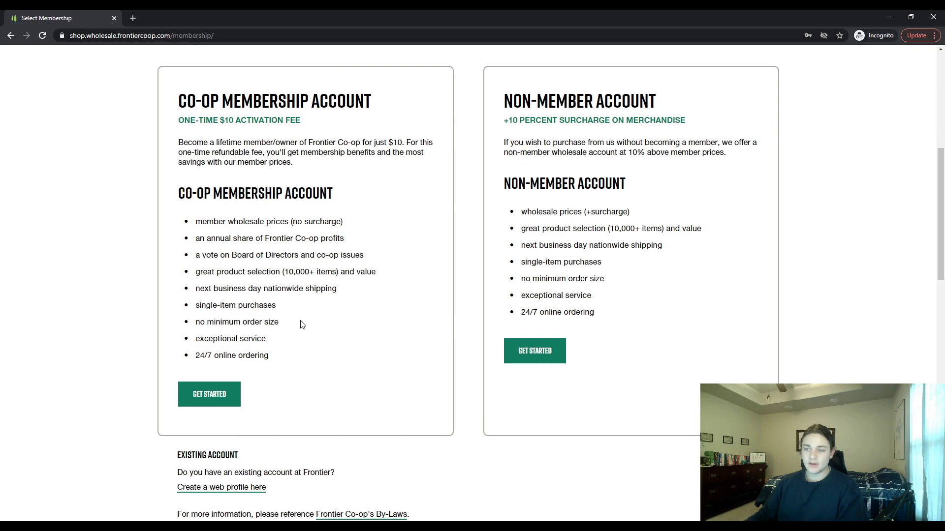
scroll(302, 324, "up", 2)
scroll(305, 315, "down", 2)
scroll(409, 238, "up", 2)
scroll(443, 320, "down", 2)
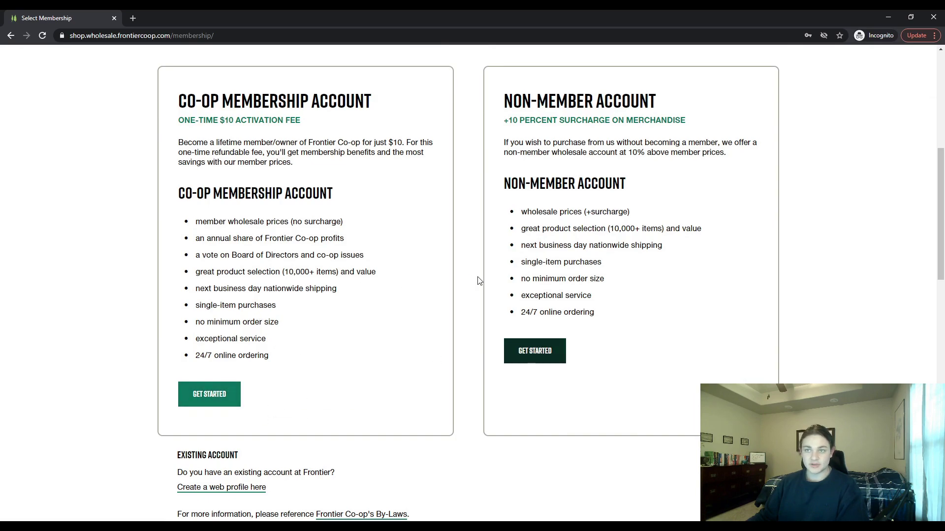
Open the non-member account application with Web Retailer as the business type and review its company, billing and online access fields.
left_click(540, 354)
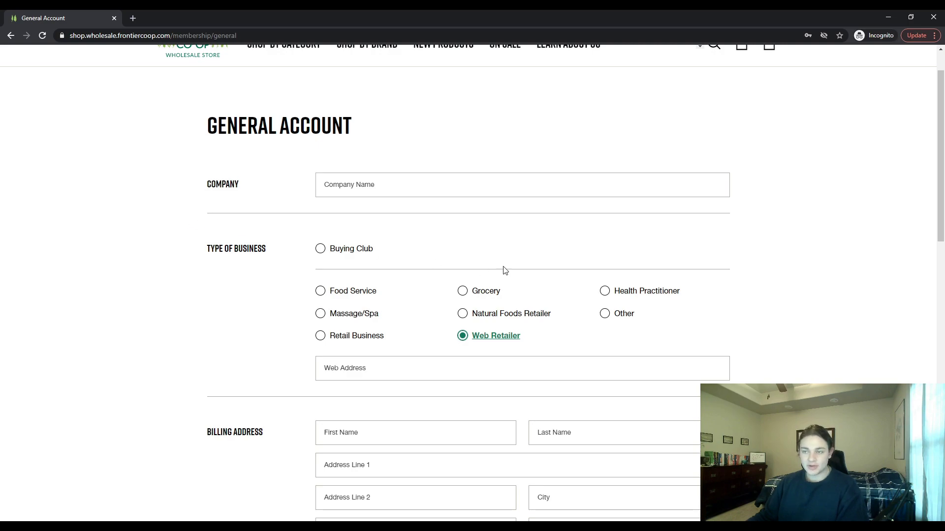
left_click(378, 191)
scroll(541, 305, "down", 2)
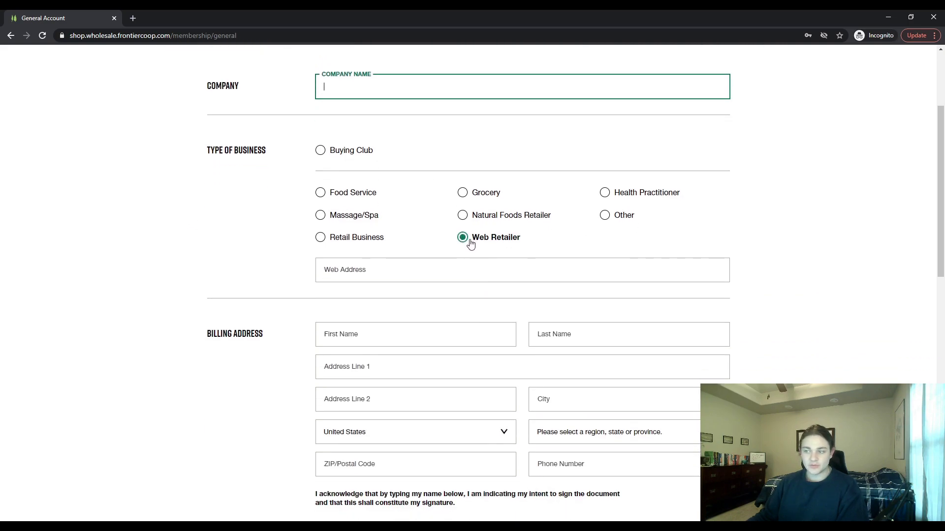
left_click(358, 275)
scroll(170, 303, "down", 2)
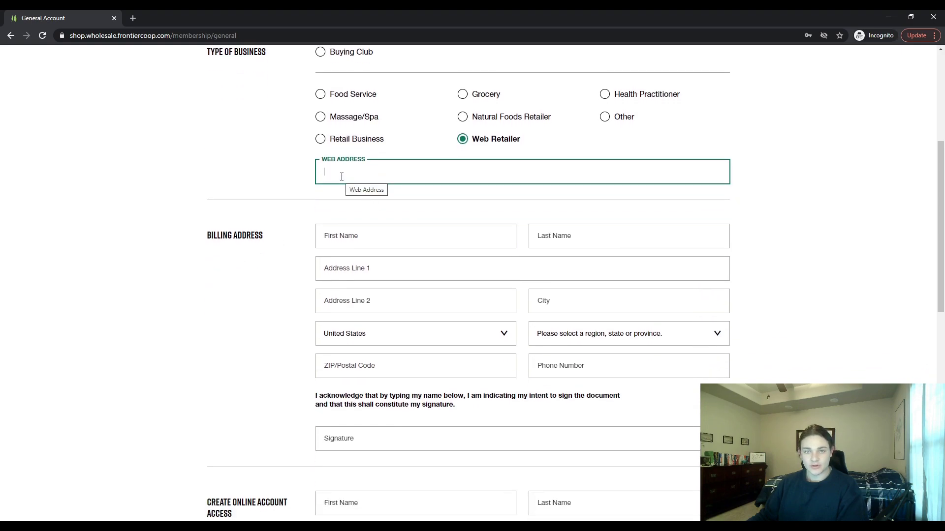
scroll(246, 374, "down", 4)
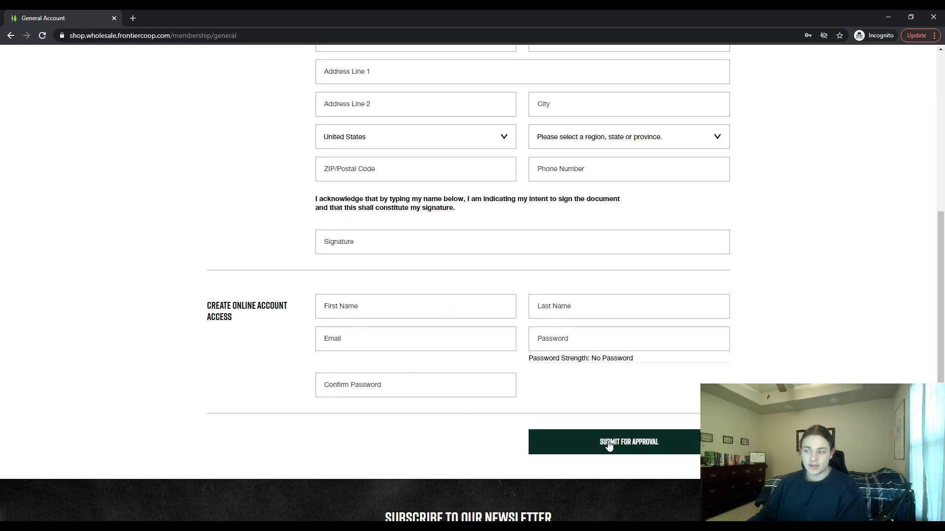
scroll(256, 362, "up", 5)
scroll(212, 334, "down", 3)
scroll(182, 344, "up", 6)
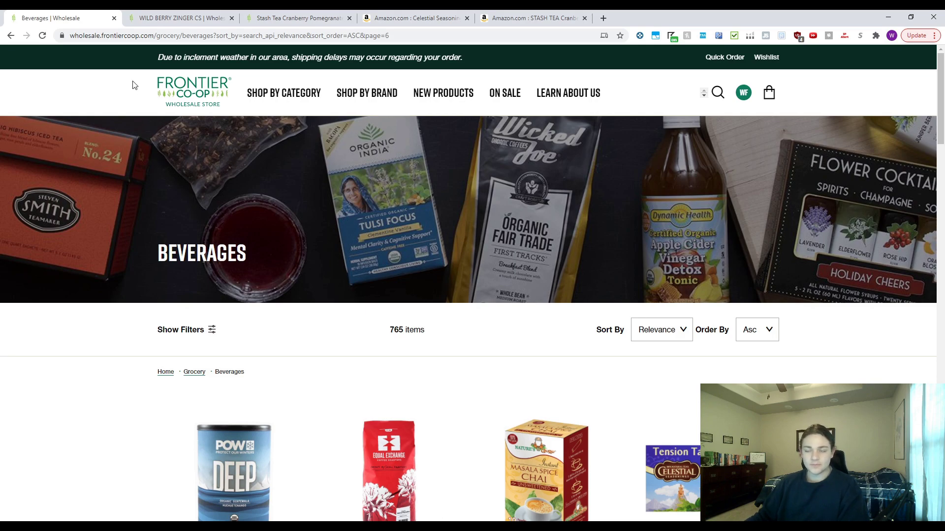
Open the full Grocery category on the wholesale store and browse its products and prices.
double_click(81, 36)
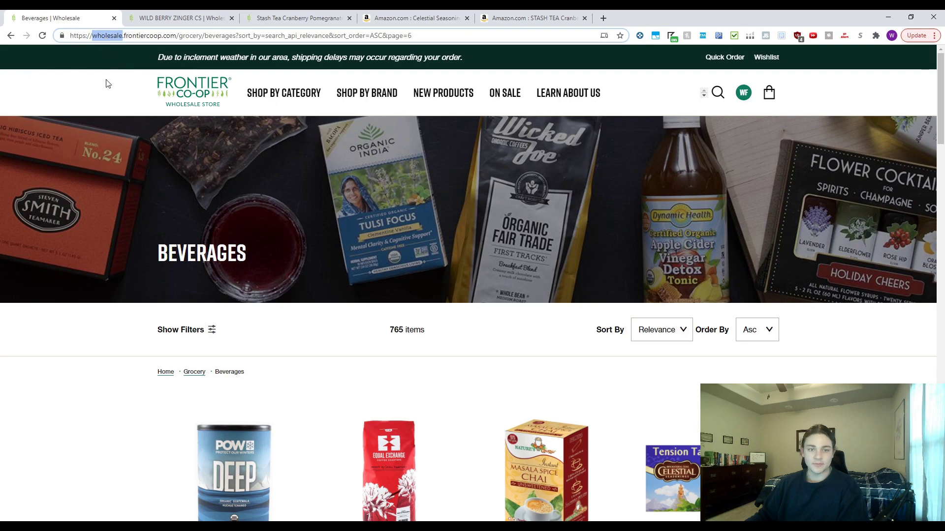
left_click(52, 343)
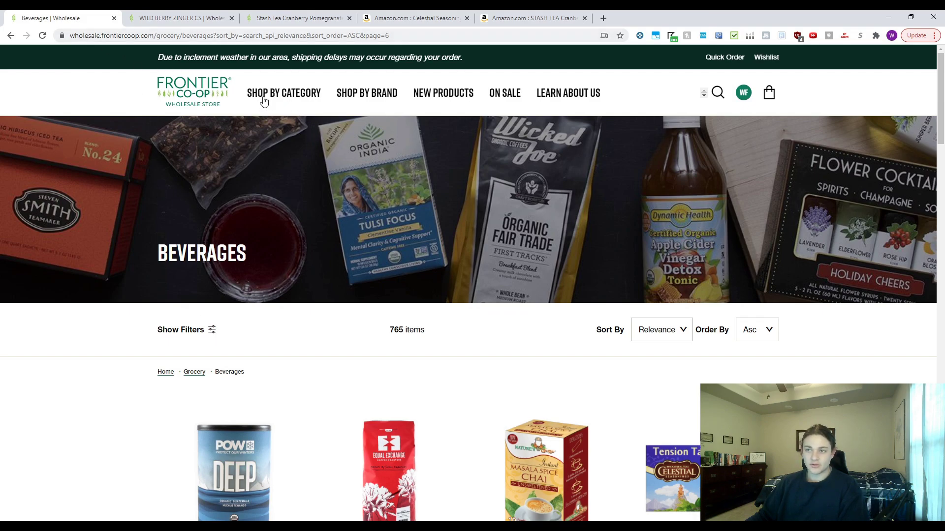
mouse_move(263, 100)
mouse_move(273, 264)
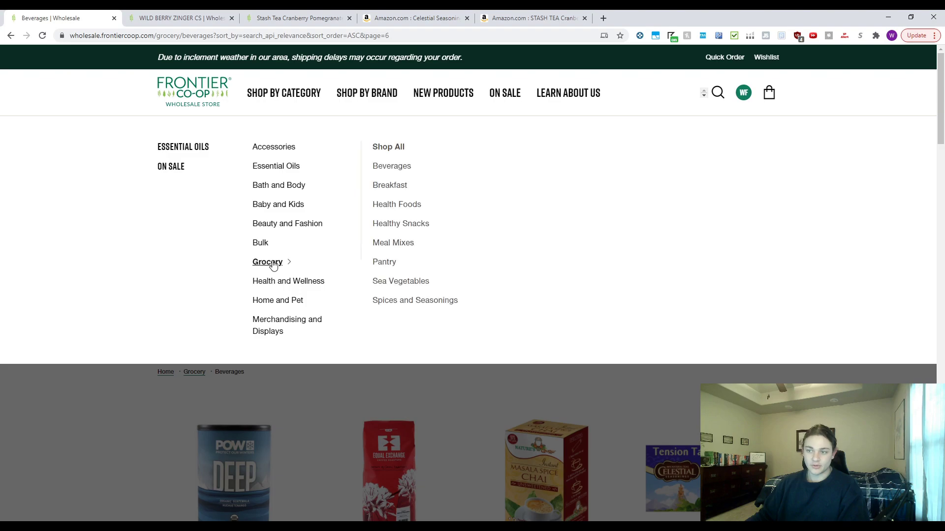
left_click(376, 148)
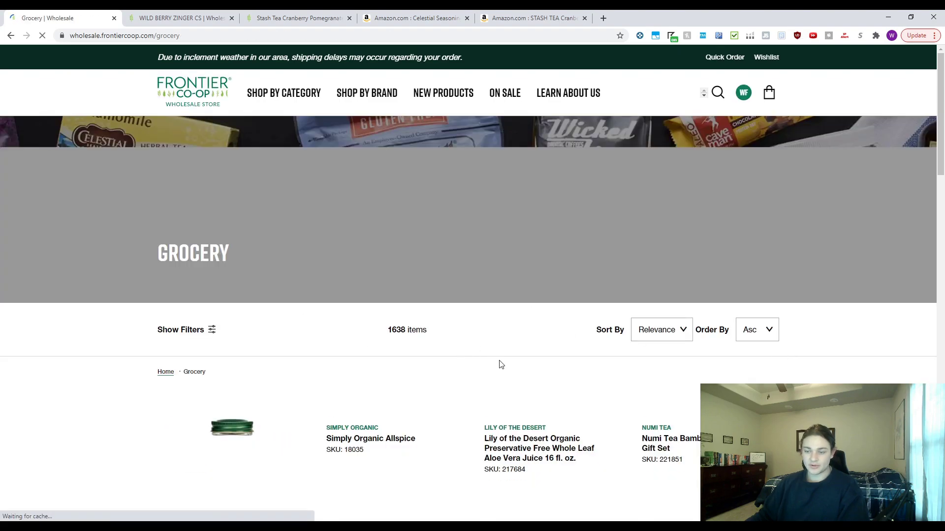
scroll(500, 364, "down", 20)
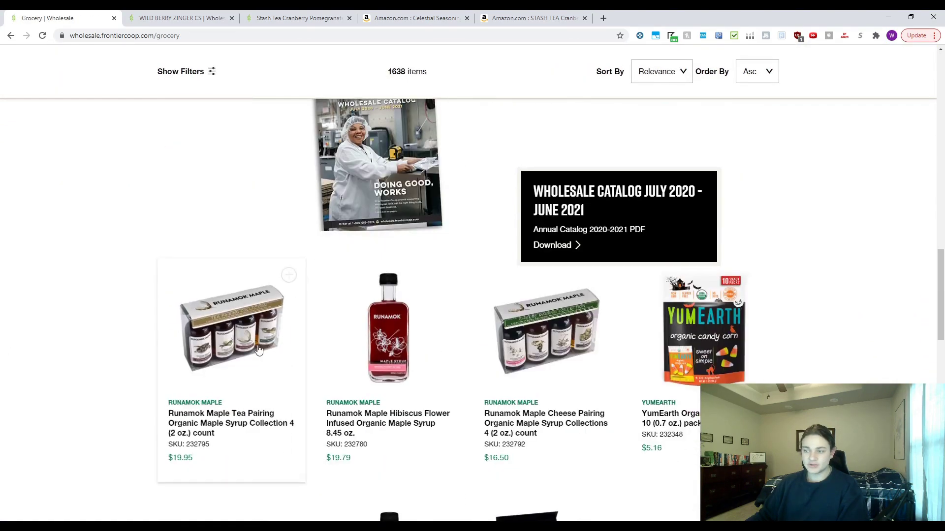
scroll(262, 349, "up", 20)
scroll(256, 343, "down", 7)
scroll(266, 344, "down", 10)
scroll(266, 344, "up", 15)
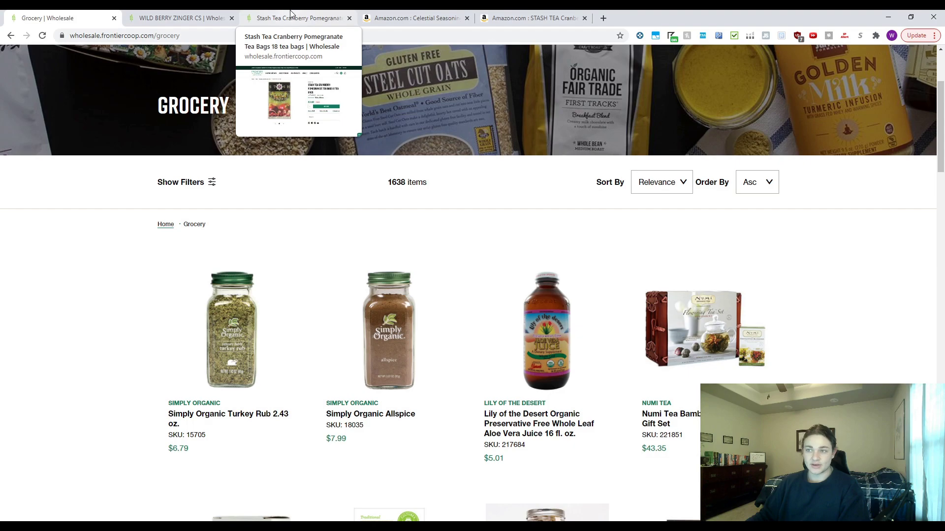
View the wholesale page for Celestial Seasonings Wild Berry Zinger Tea and check its full product name.
left_click(194, 14)
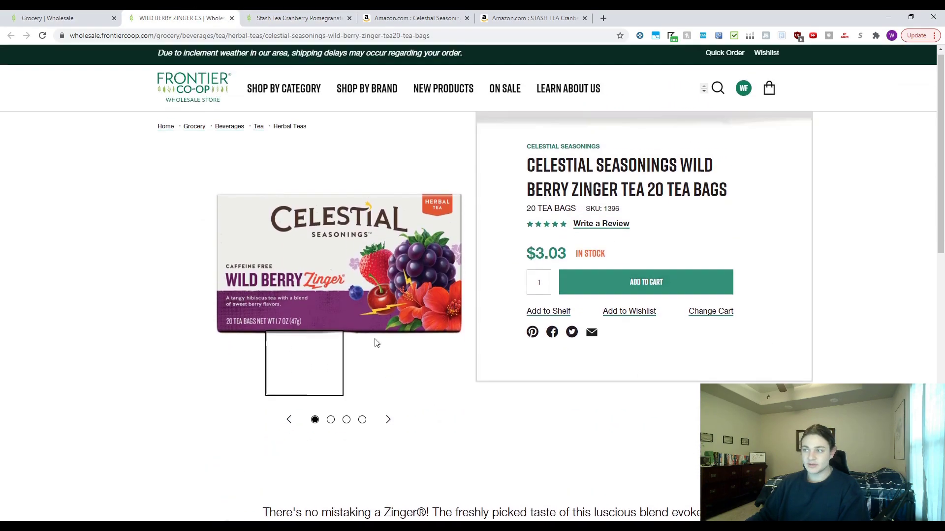
left_click_drag(758, 202, 527, 169)
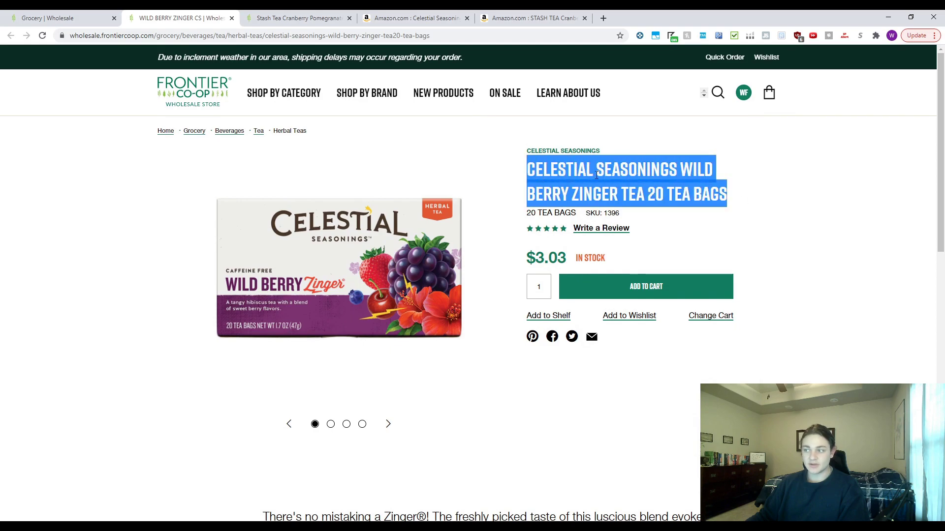
left_click(529, 170)
Examine the Amazon listing for Wild Berry Zinger Tea, including its price, best sellers rank, selling eligibility and price history.
left_click(372, 19)
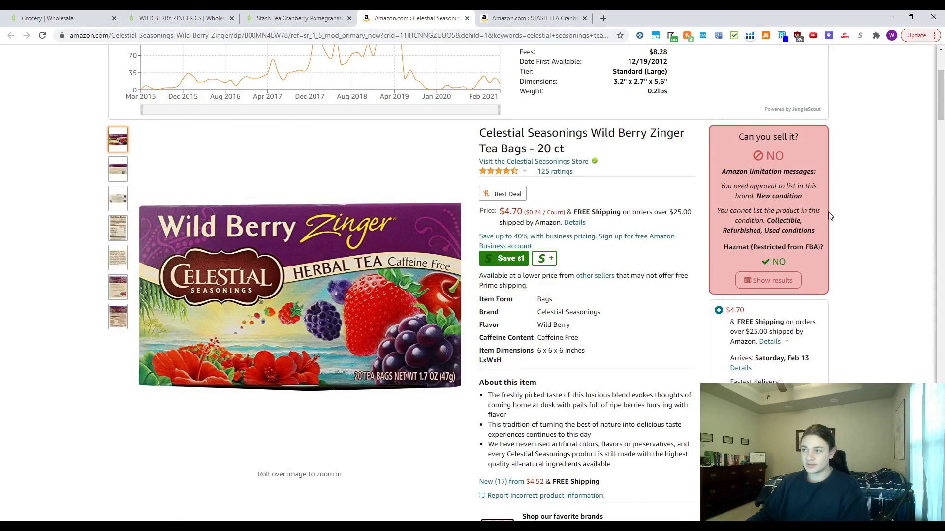
scroll(316, 355, "down", 15)
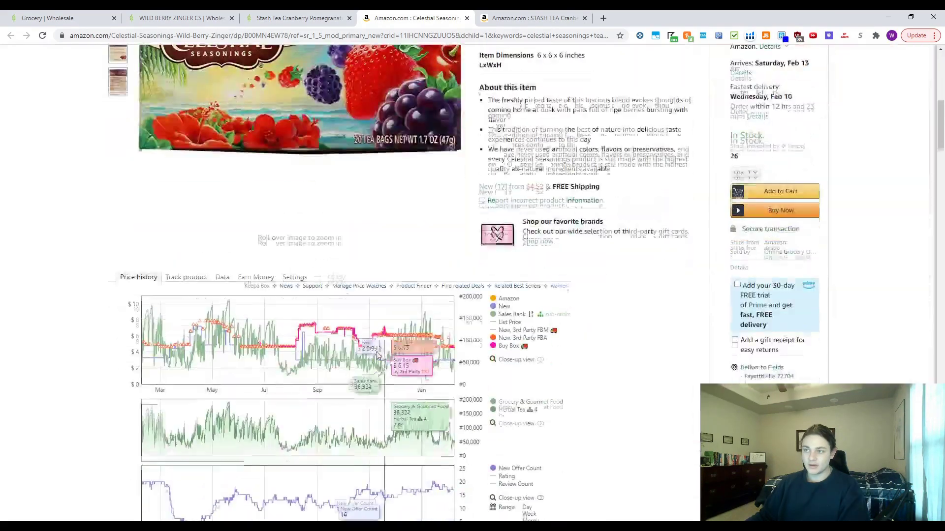
scroll(316, 356, "down", 6)
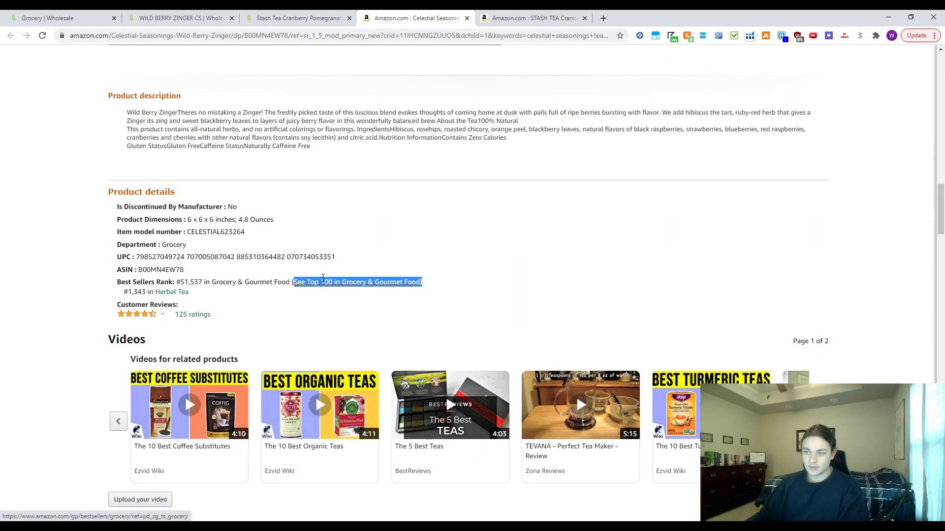
scroll(417, 250, "up", 20)
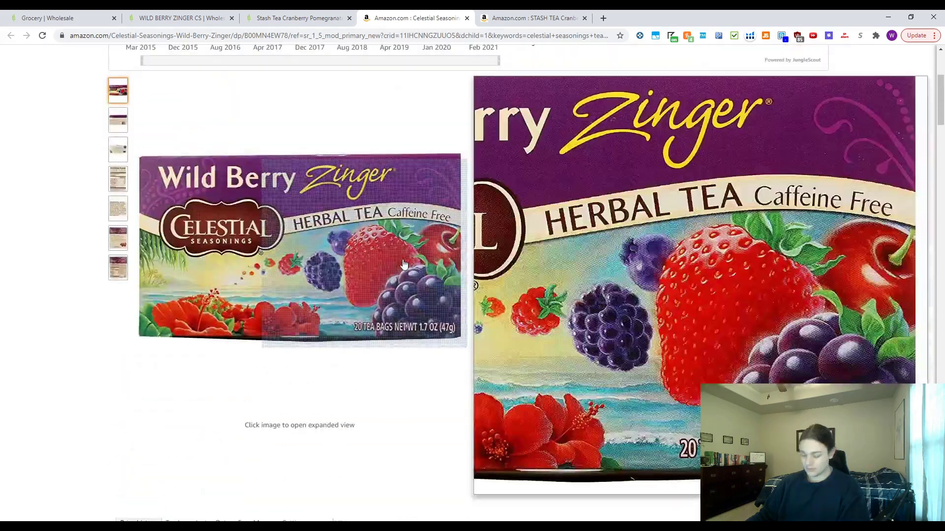
scroll(750, 324, "up", 2)
scroll(629, 338, "down", 2)
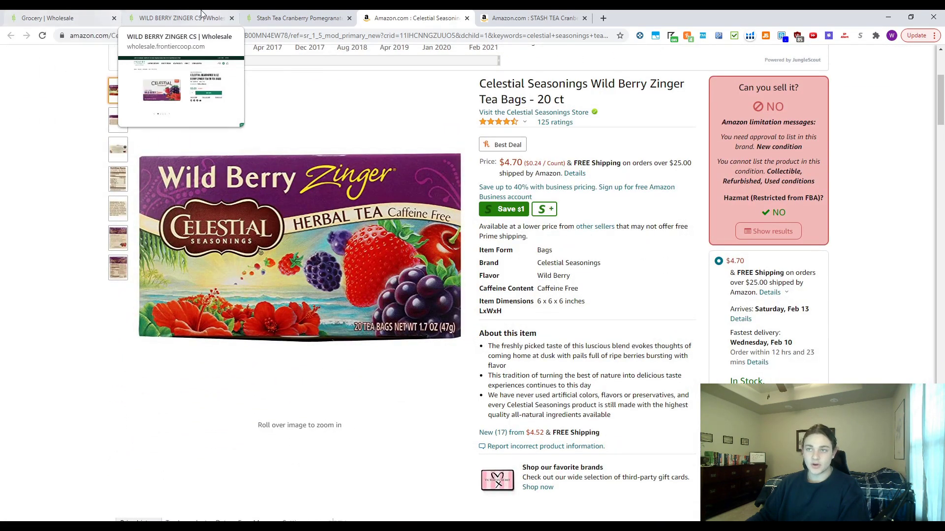
scroll(665, 348, "down", 2)
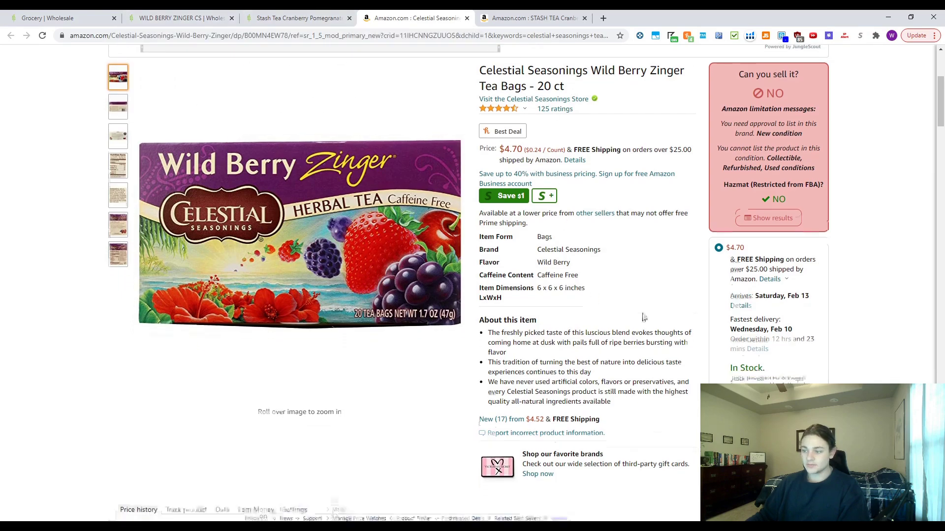
scroll(665, 348, "down", 2)
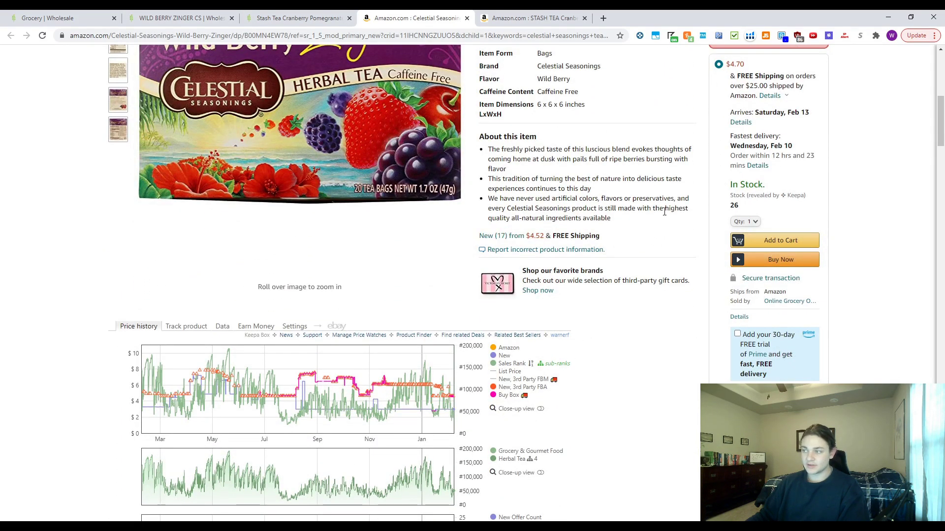
scroll(607, 256, "up", 4)
Compare the wholesale price of Wild Berry Zinger Tea with its Amazon selling price.
left_click(220, 15)
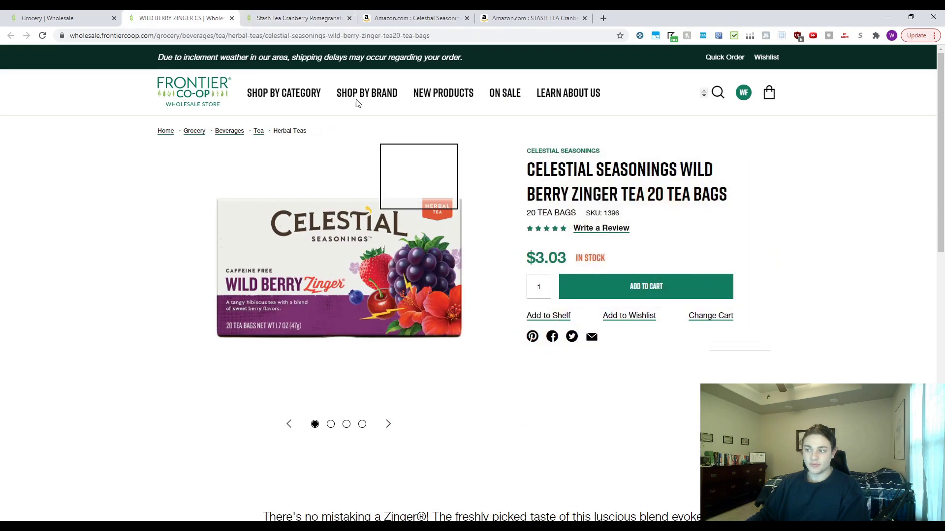
left_click(407, 22)
scroll(690, 58, "up", 1)
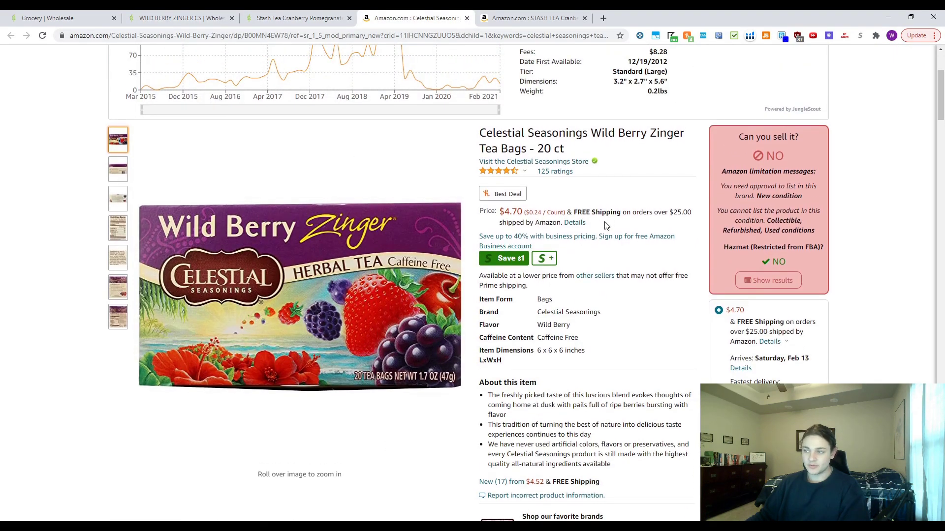
mouse_move(551, 259)
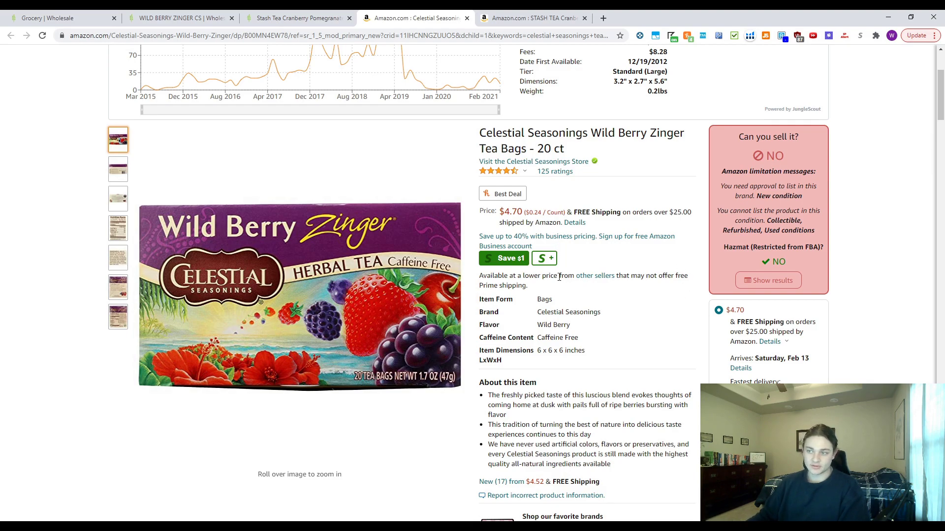
Compare the Stash Cranberry Pomegranate wholesale page with its Amazon listing, checking selling eligibility, price, fees and price history.
mouse_move(270, 82)
key("ctrl+shift+Tab")
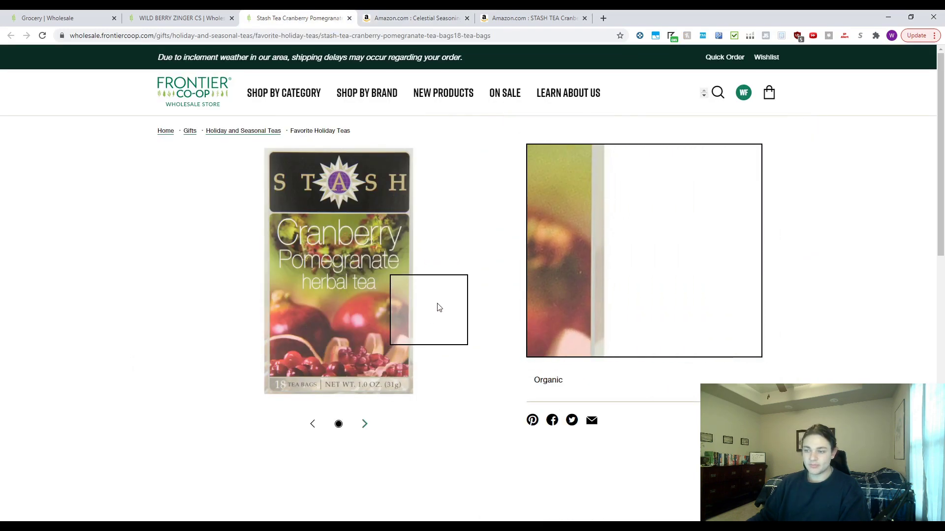
key("ctrl+Tab")
key("ctrl+Tab")
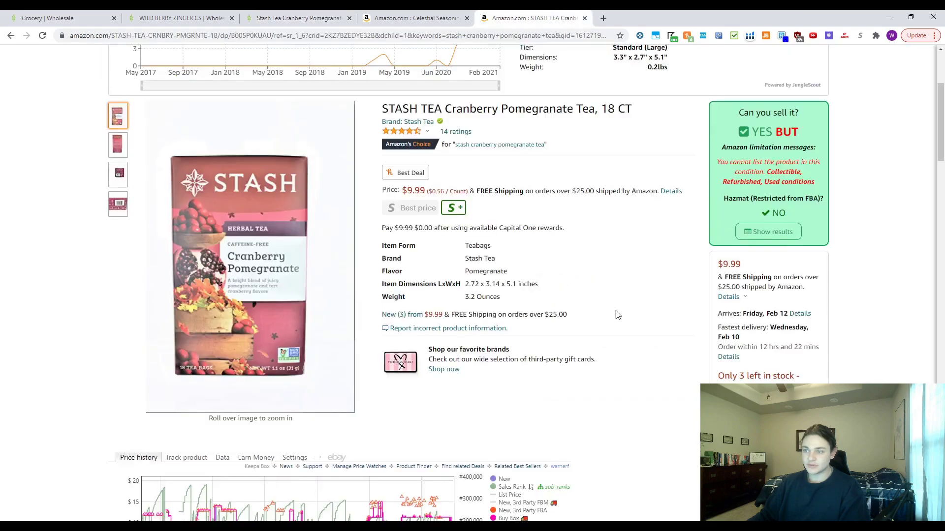
scroll(609, 264, "up", 2)
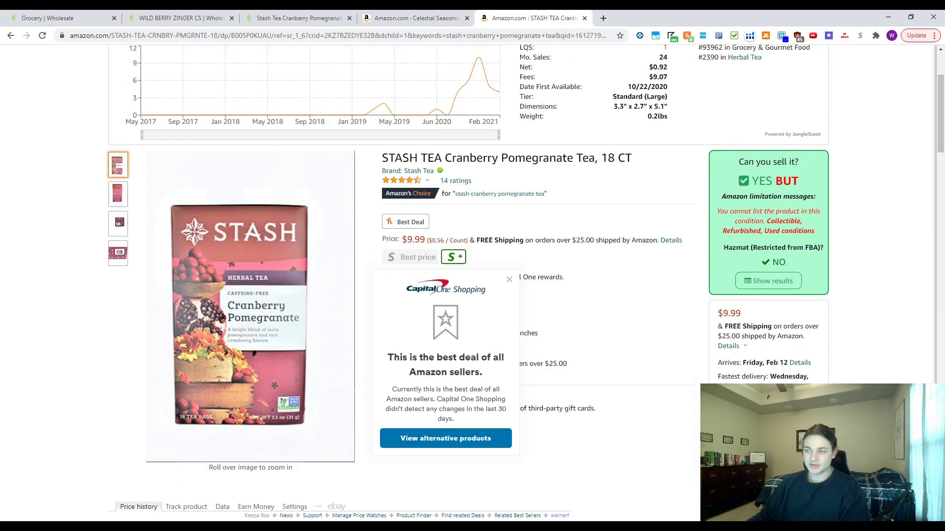
scroll(454, 292, "down", 6)
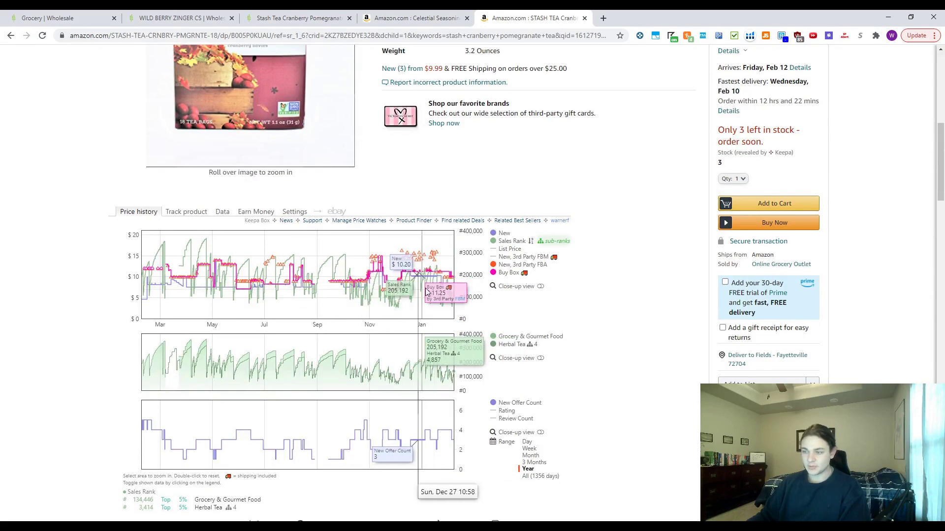
scroll(525, 239, "up", 5)
scroll(489, 247, "down", 3)
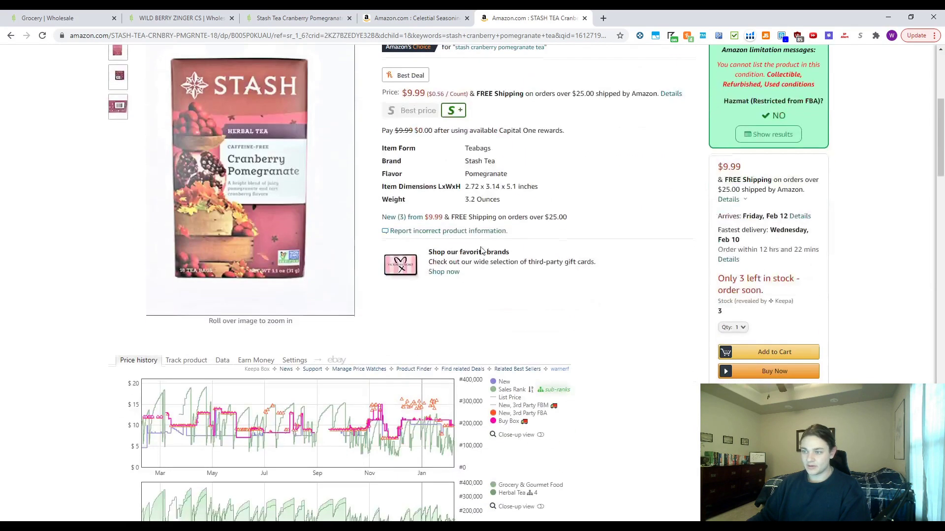
Copy the ASIN B005P0KUAU from the Stash Cranberry Pomegranate listing and switch to the Seller Central product search page.
scroll(443, 306, "up", 5)
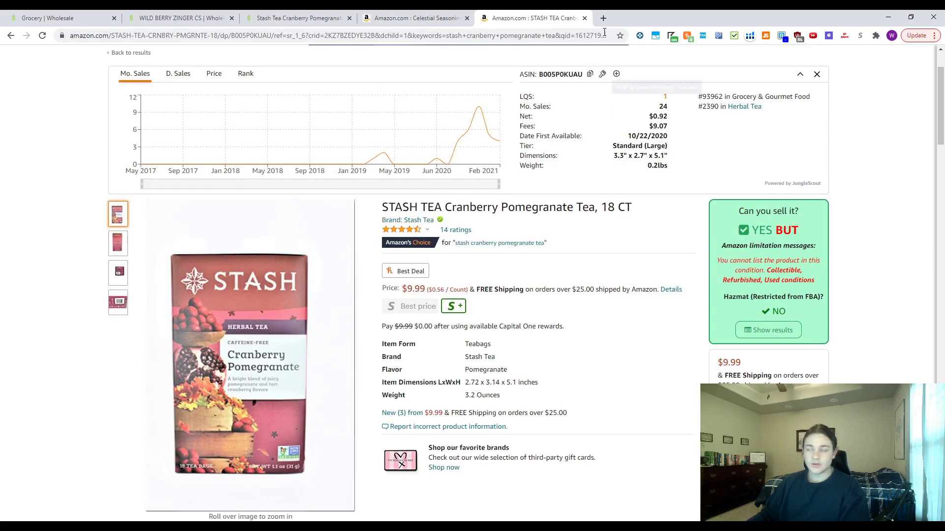
left_click(418, 18)
left_click(532, 18)
left_click(443, 20)
left_click(525, 18)
double_click(244, 37)
key("ctrl+c")
left_click(416, 16)
left_click(267, 37)
double_click(290, 37)
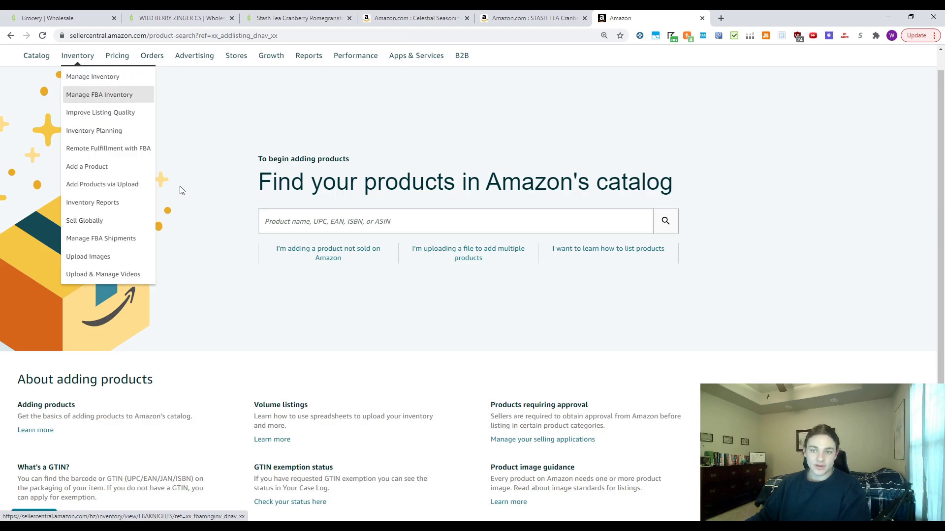
Search Amazon's seller catalog for ASIN B005P0KUAU and open the condition choices for the Stash tea result.
mouse_move(78, 55)
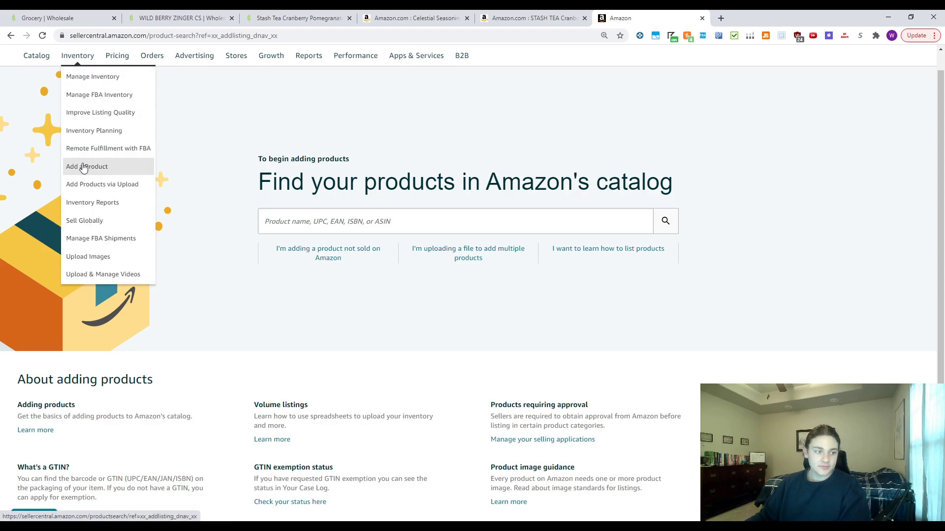
left_click(318, 225)
key("ctrl+v")
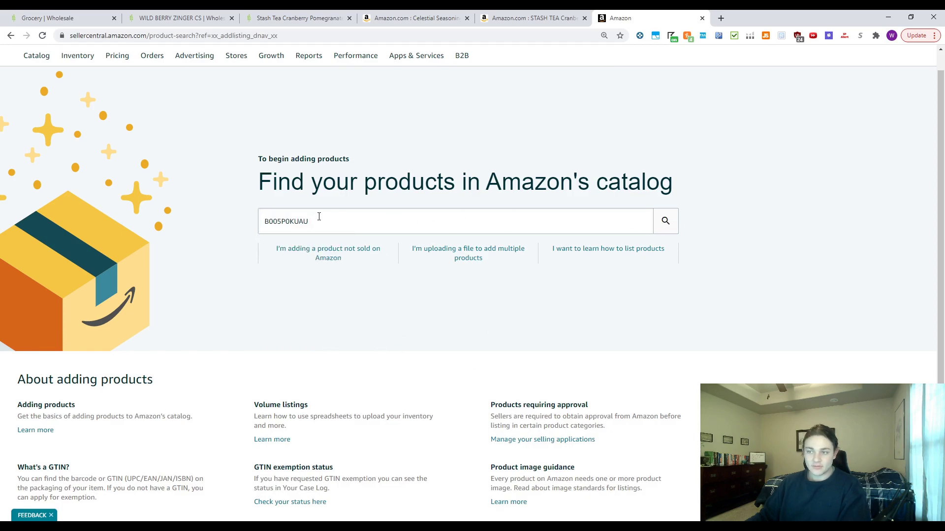
left_click(669, 229)
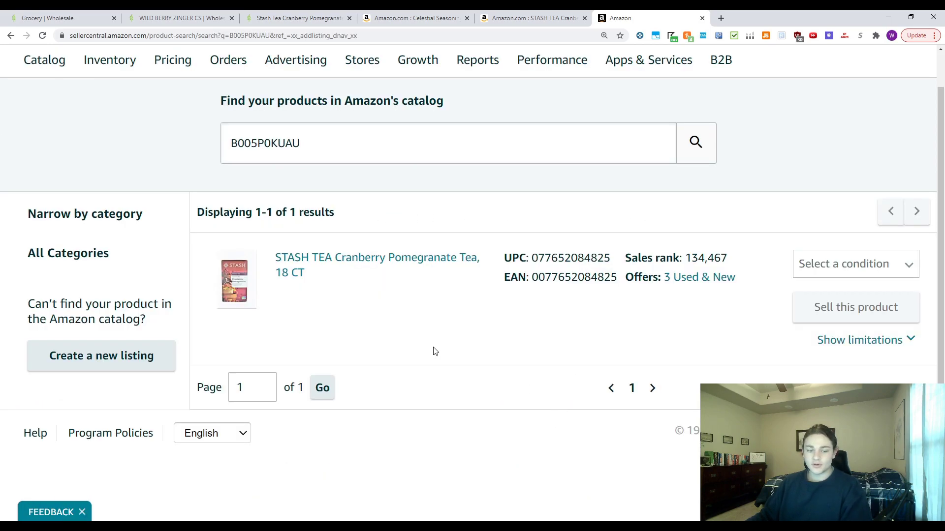
left_click(836, 268)
left_click(741, 339)
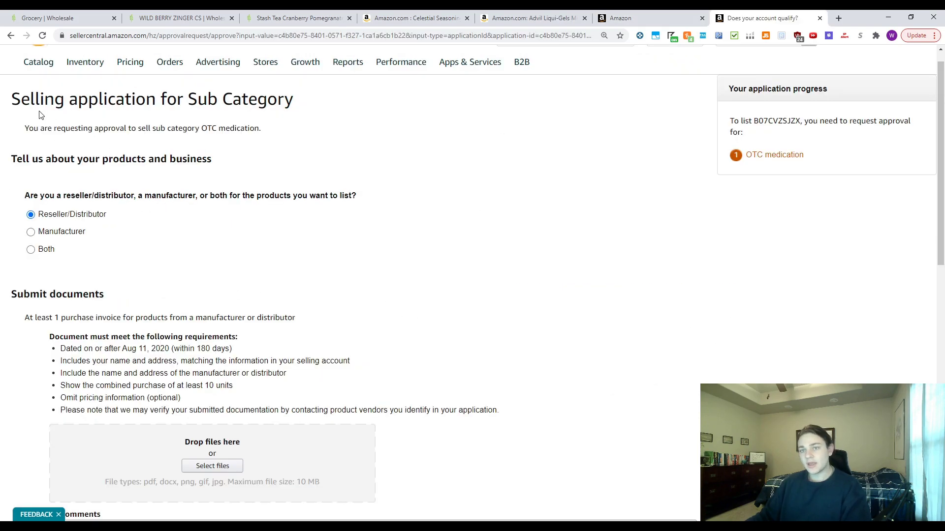
Examine the OTC medication selling application, including its purchase invoice and product label image requirements.
left_click_drag(40, 115, 196, 128)
left_click(246, 150)
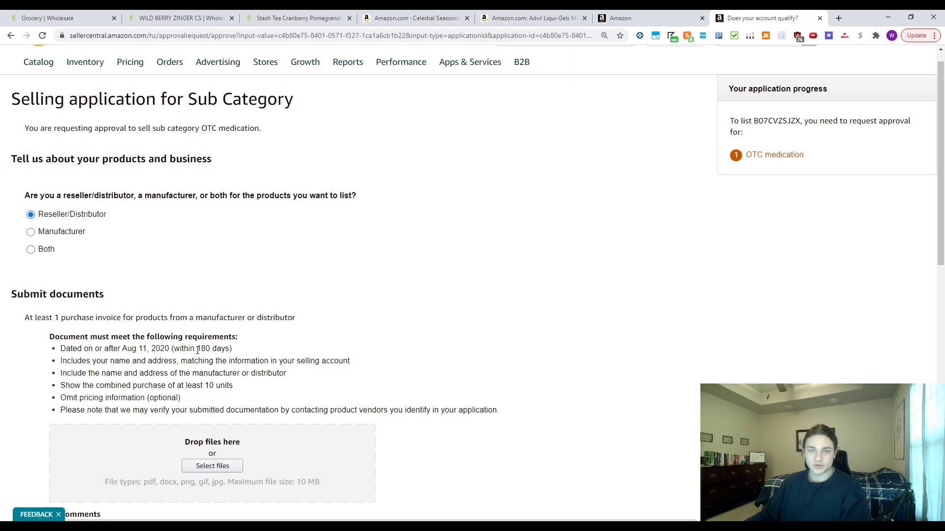
scroll(217, 301, "down", 1)
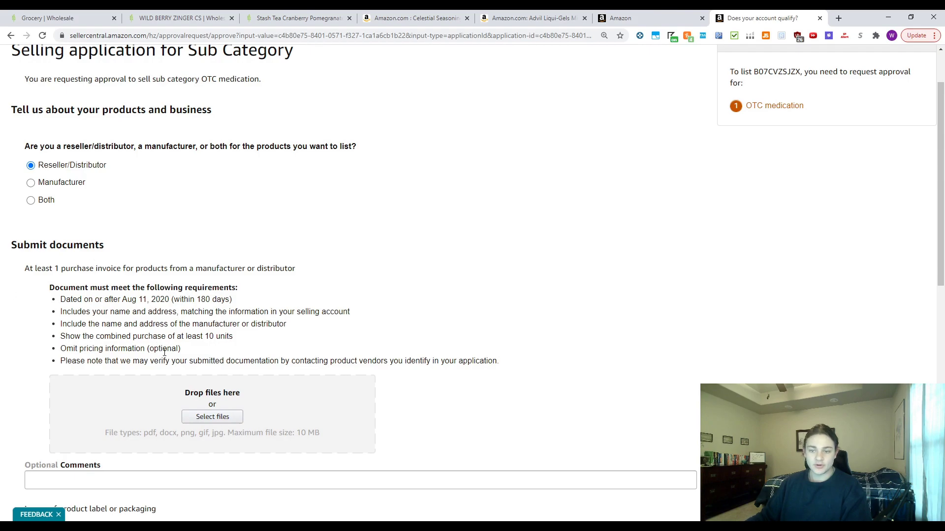
scroll(145, 419, "down", 1)
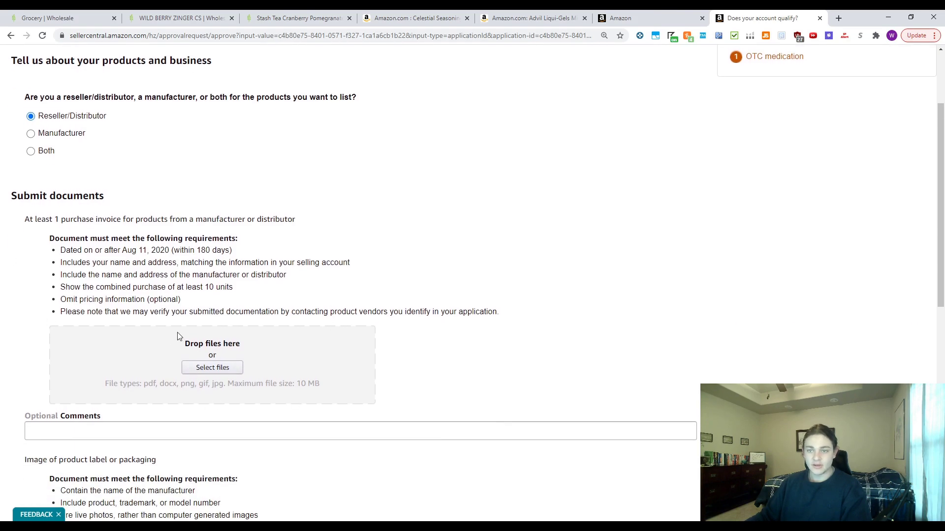
scroll(127, 302, "down", 4)
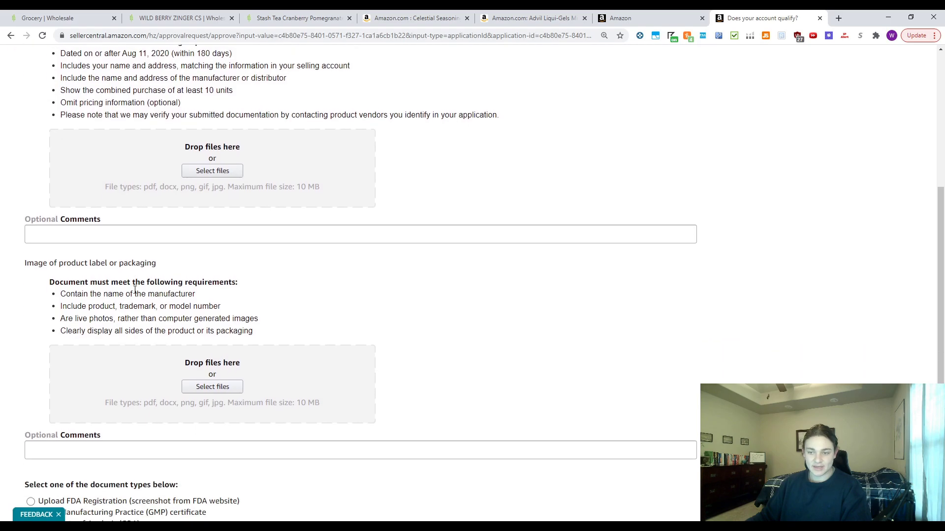
scroll(268, 327, "up", 1)
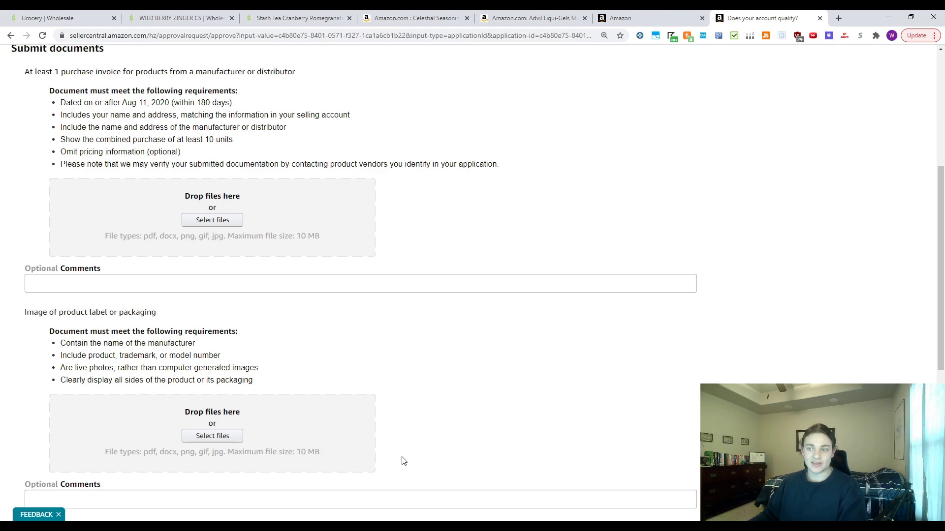
Switch to Icecream PDF Editor to view the sample Frontier Co-op invoice, and return to the selling application.
key("alt+Tab")
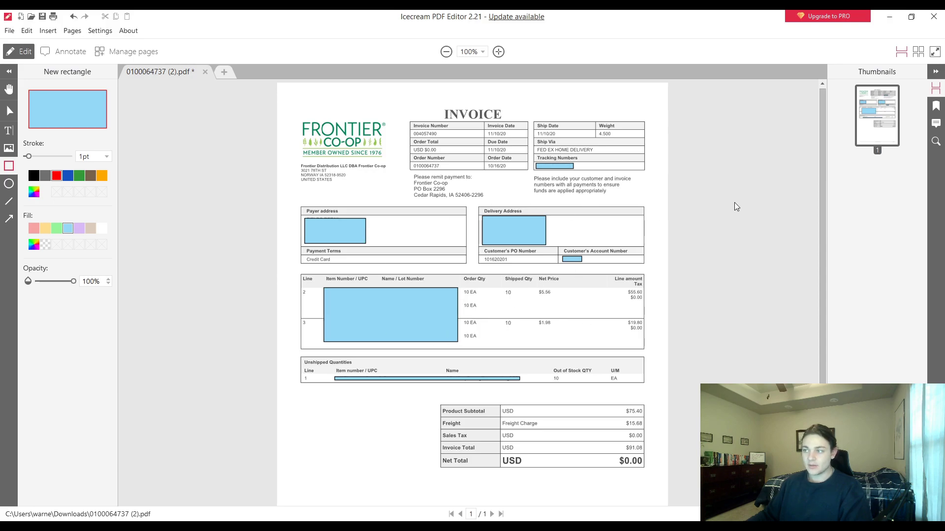
left_click(892, 22)
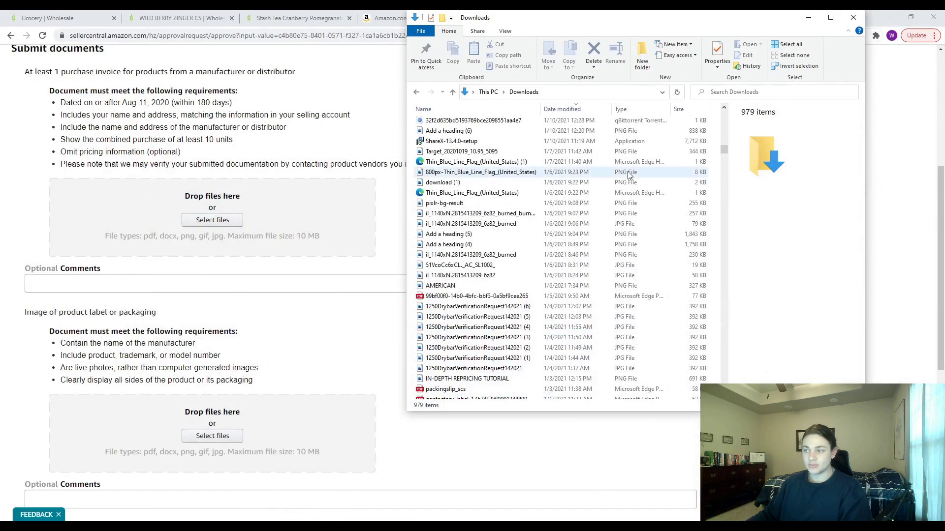
left_click(386, 253)
Review the application's purchase invoice requirements, especially the 180-day date limit.
scroll(190, 231, "up", 1)
scroll(381, 315, "down", 1)
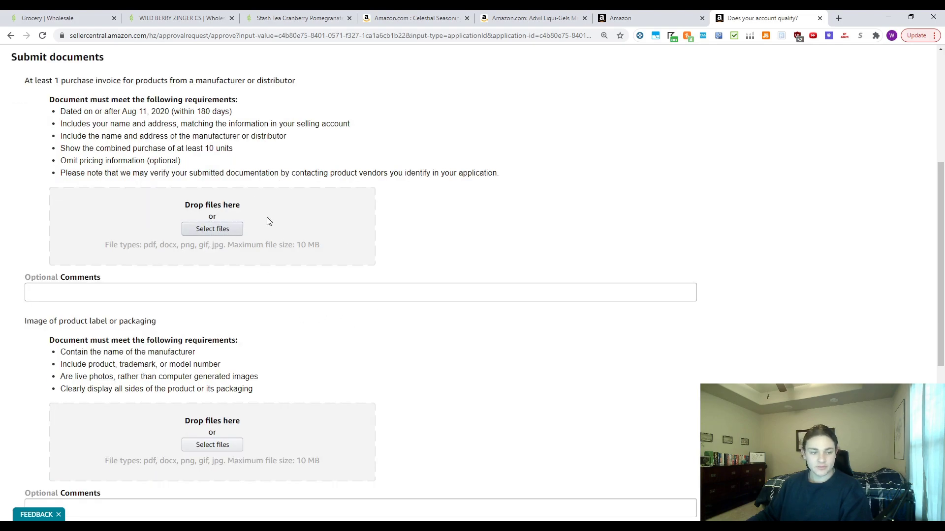
scroll(255, 236, "down", 2)
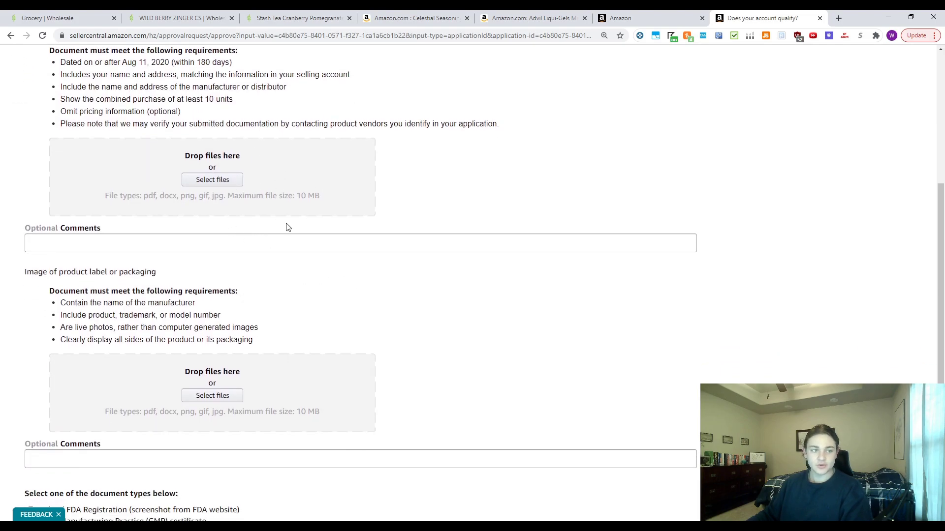
scroll(229, 259, "up", 2)
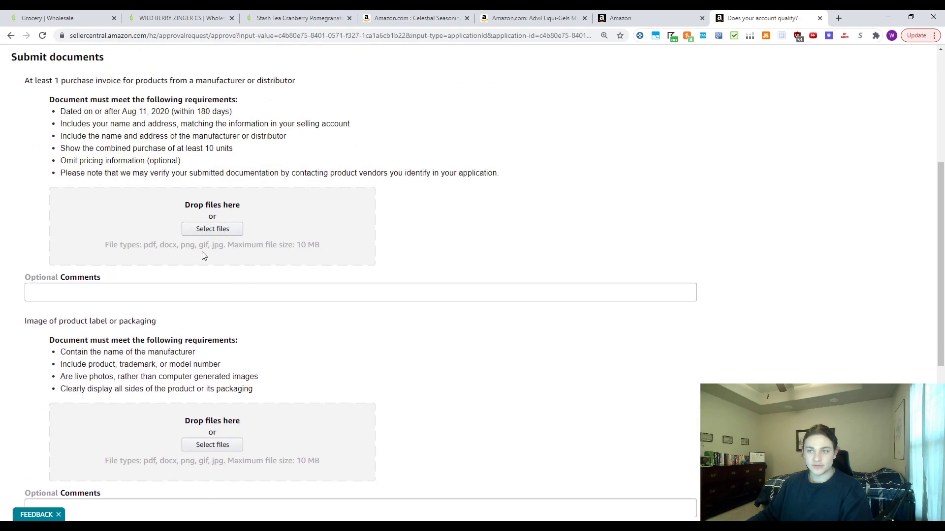
scroll(202, 253, "down", 1)
left_click_drag(62, 64, 198, 64)
left_click(271, 160)
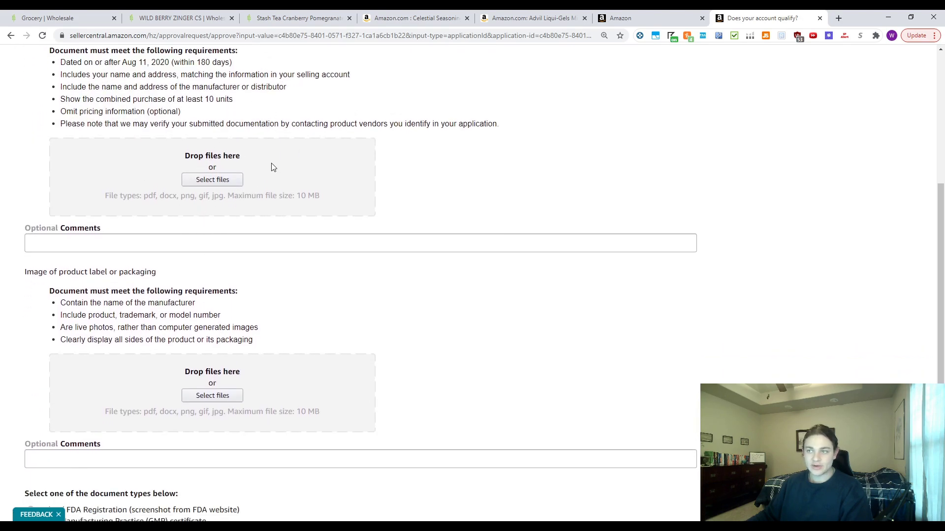
Review the document requirements for the image of the product label or packaging.
scroll(280, 182, "down", 4)
scroll(295, 203, "up", 2)
left_click_drag(64, 206, 267, 249)
left_click(265, 249)
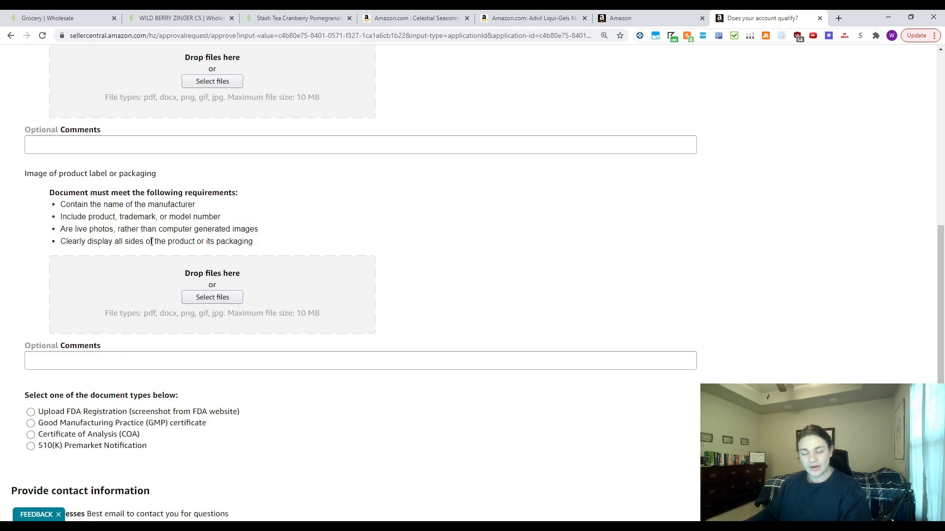
Check the application's document type options and contact information fields, and return to the invoice requirements.
scroll(207, 256, "down", 1)
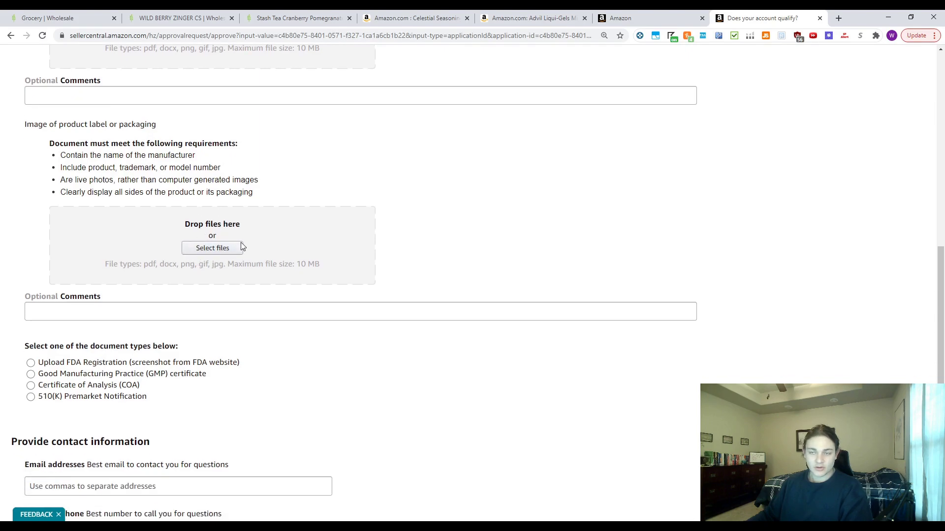
scroll(173, 278, "down", 1)
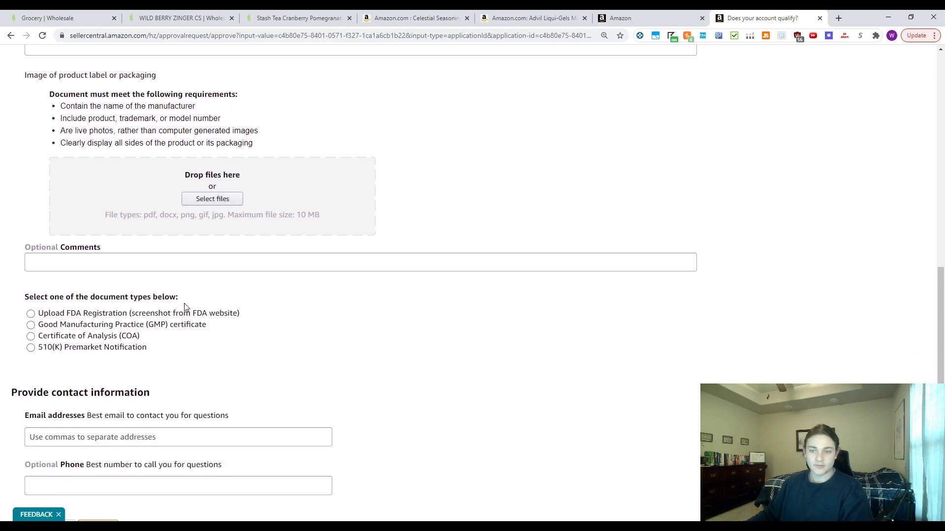
scroll(196, 315, "down", 1)
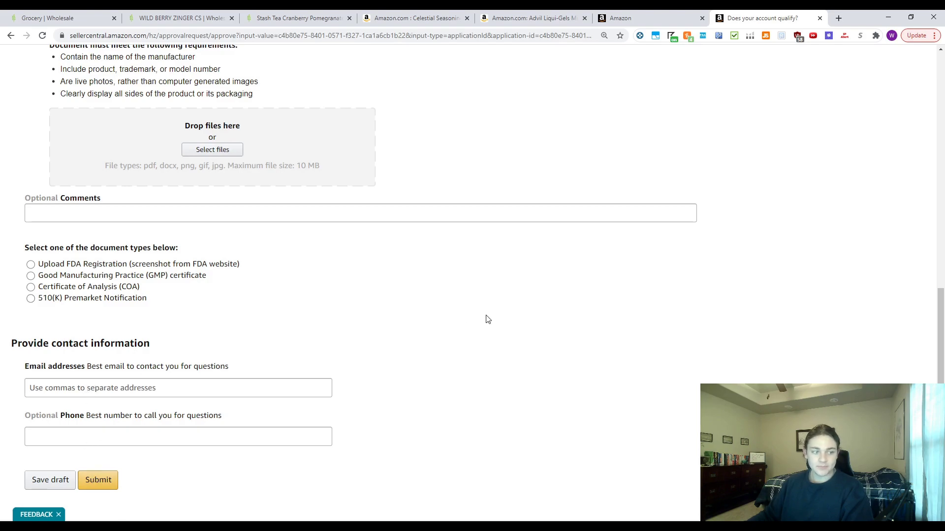
scroll(487, 317, "up", 5)
scroll(487, 315, "up", 2)
scroll(487, 318, "down", 1)
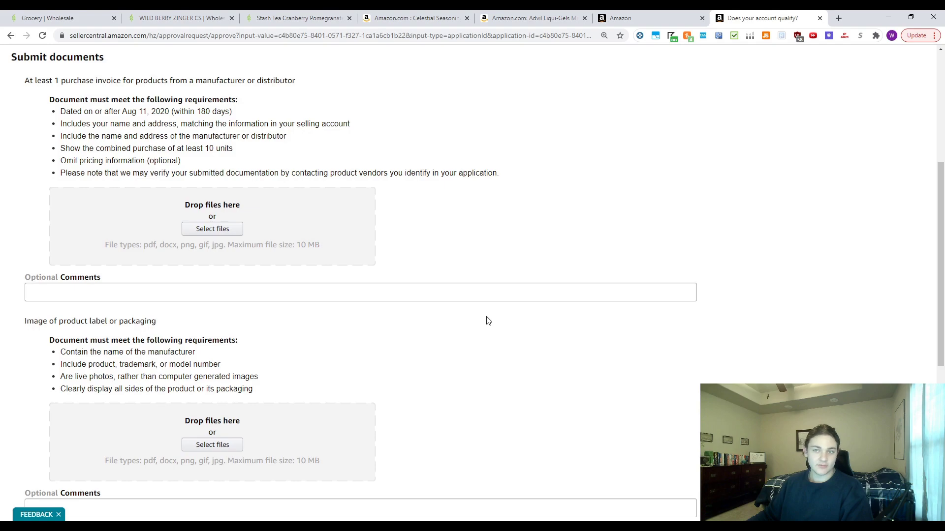